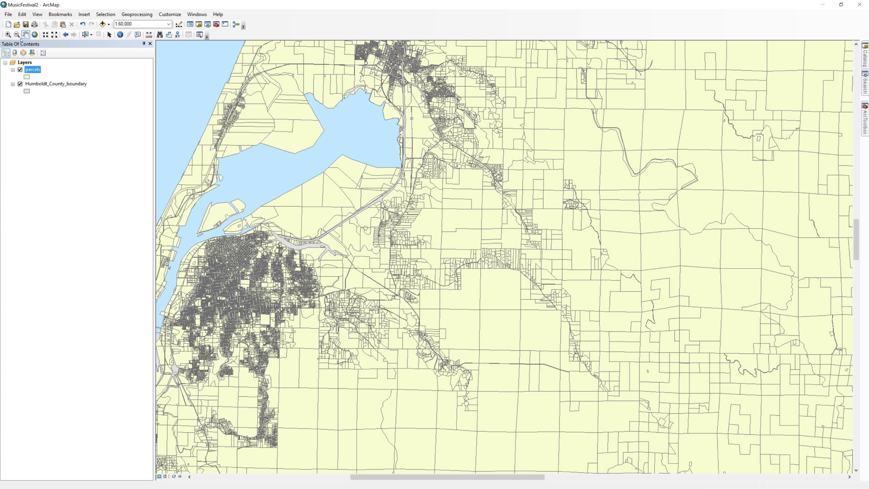
Step: Open the attribute table of the parcels layer and dock it below the map
{"action": "right_click", "coordinate": [33, 69]}
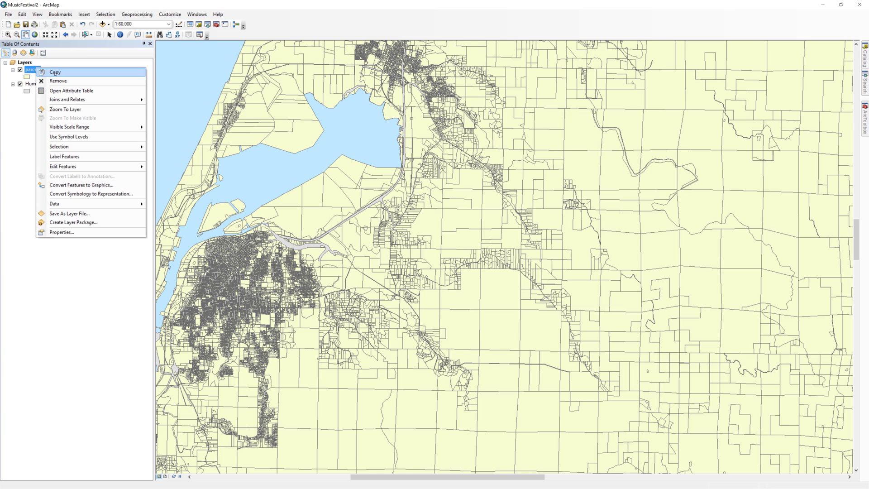
{"action": "left_click", "coordinate": [71, 90]}
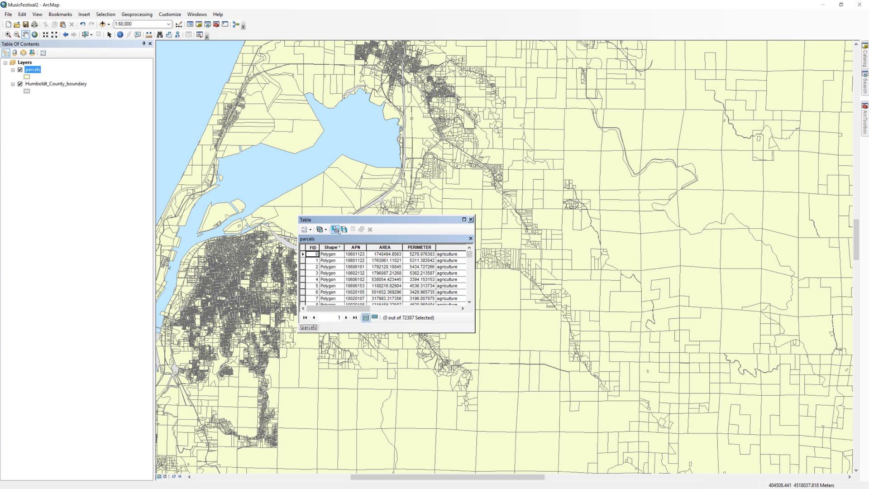
{"action": "left_click_drag", "start_coordinate": [344, 219], "coordinate": [432, 468]}
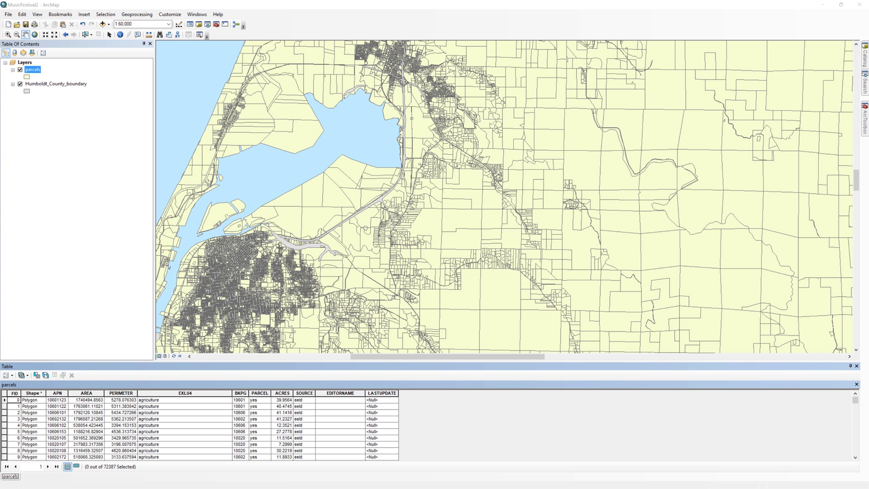
Step: Select the parcels by attributes with a new selection where "EXLU4" = 'rural residential'
{"action": "left_click", "coordinate": [37, 376]}
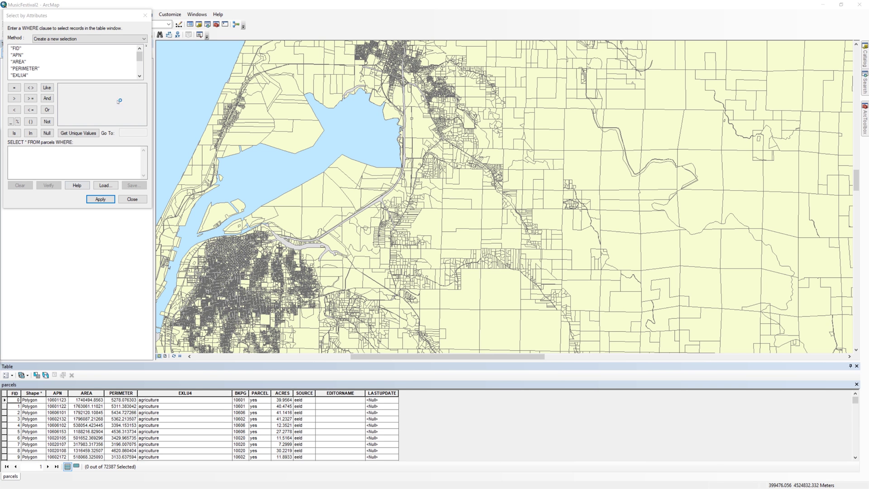
{"action": "left_click", "coordinate": [143, 39]}
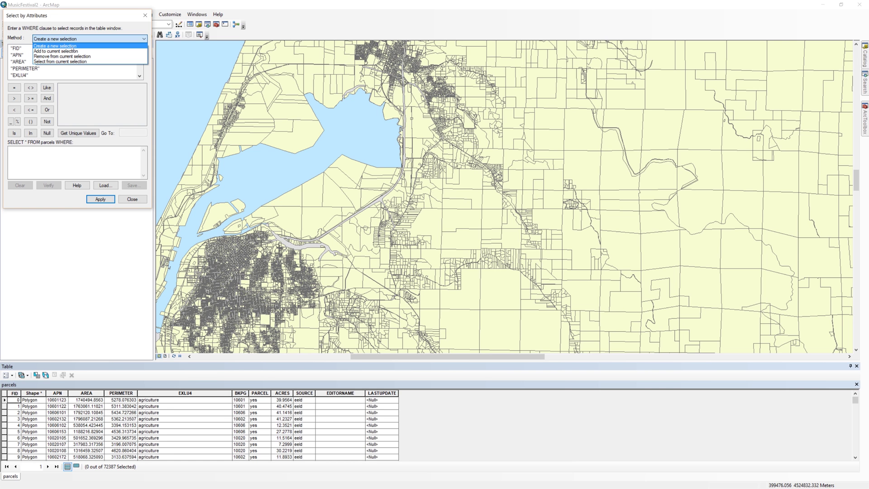
{"action": "left_click", "coordinate": [42, 28]}
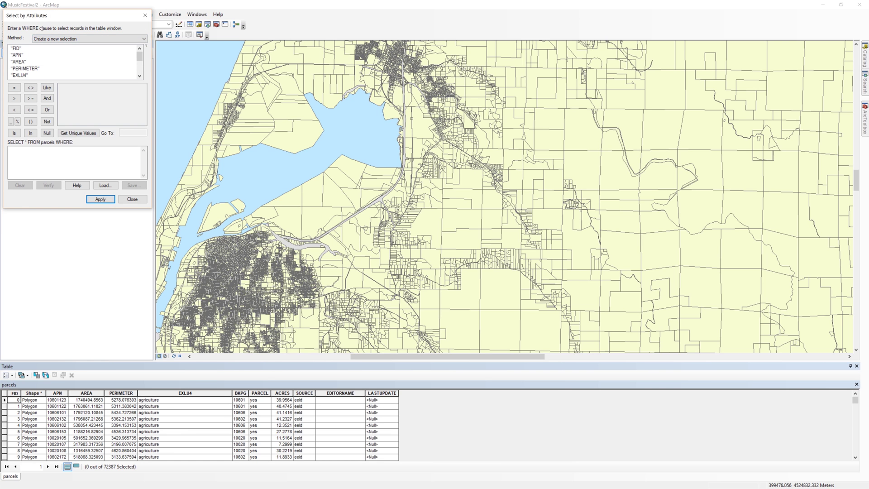
{"action": "double_click", "coordinate": [19, 75]}
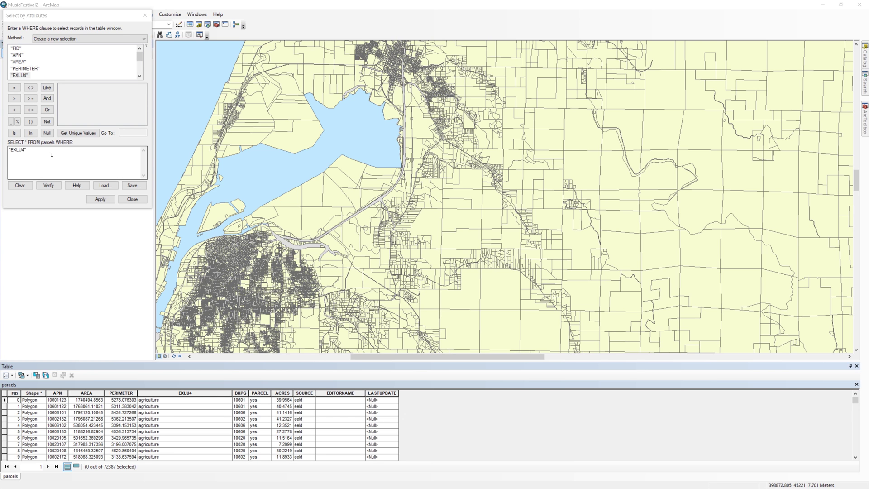
{"action": "left_click", "coordinate": [14, 87]}
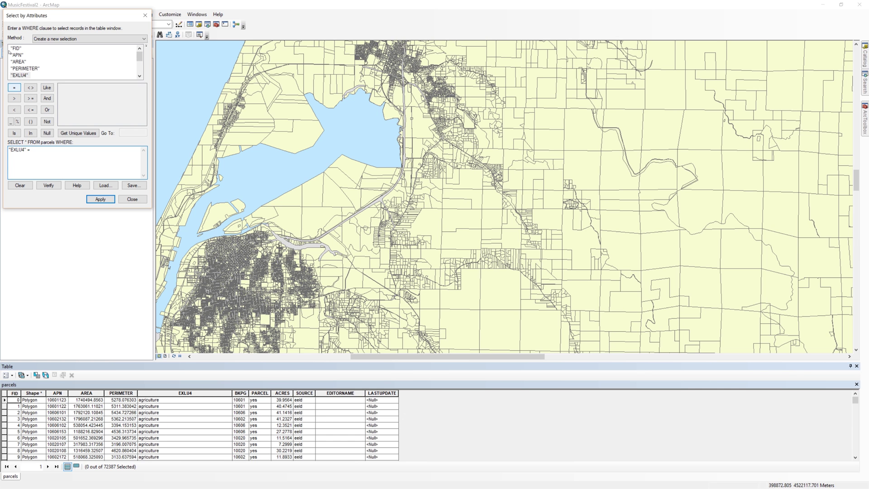
{"action": "left_click", "coordinate": [78, 133]}
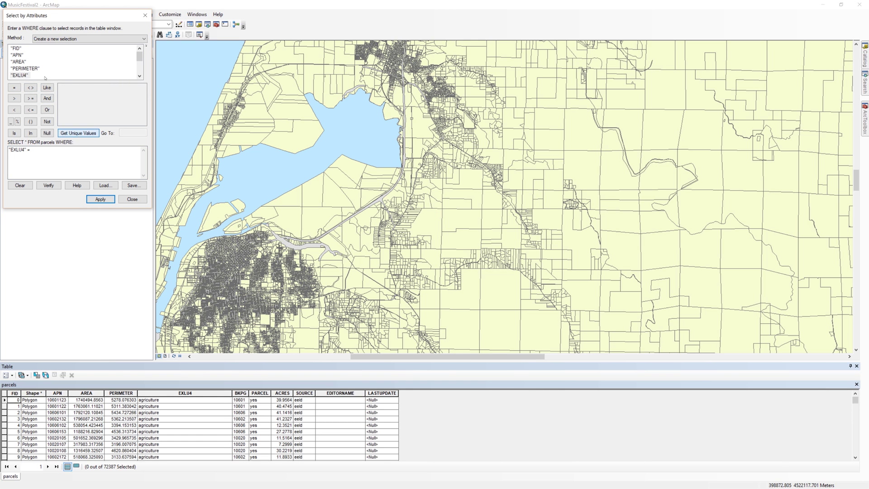
{"action": "left_click", "coordinate": [128, 131]}
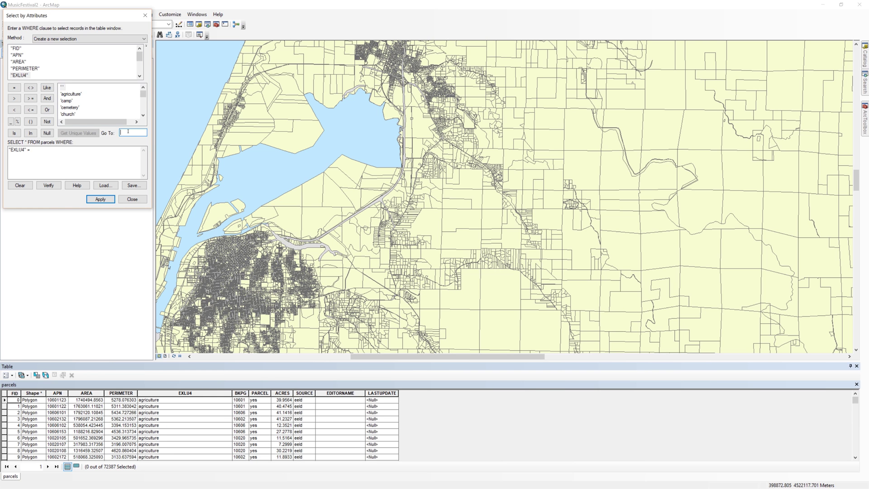
{"action": "type", "text": "rur"}
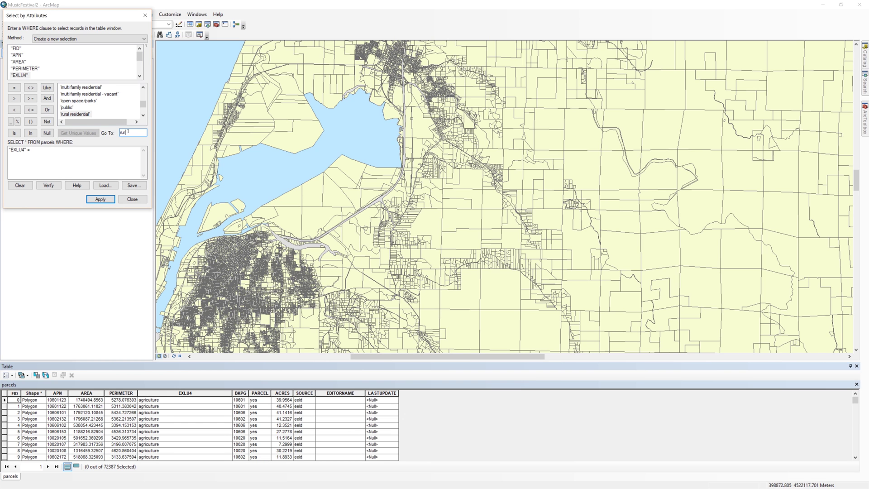
{"action": "double_click", "coordinate": [84, 115]}
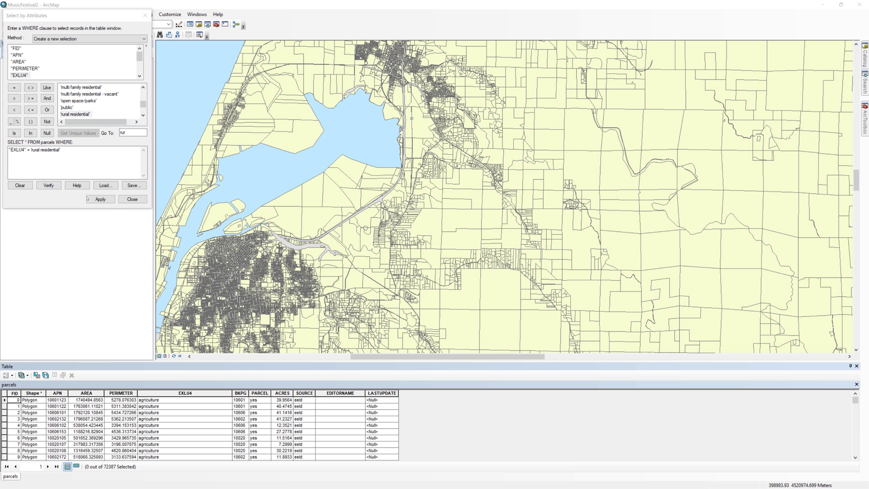
{"action": "left_click", "coordinate": [89, 199]}
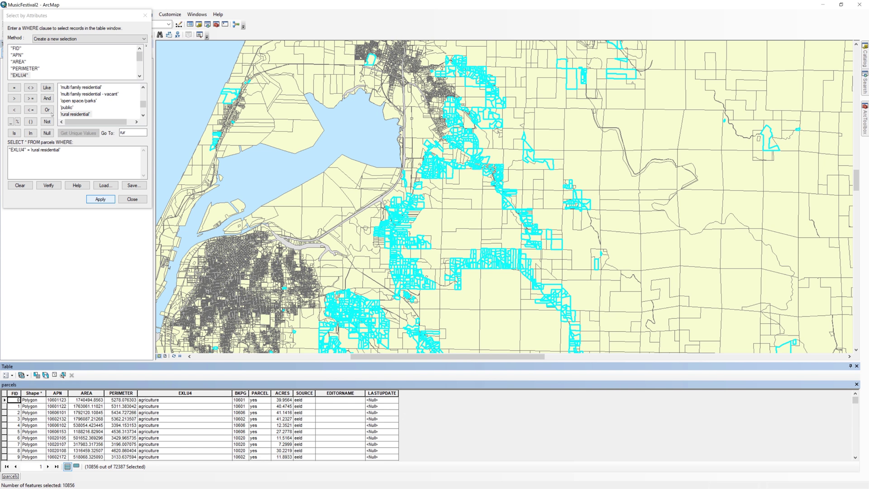
{"action": "left_click", "coordinate": [132, 199]}
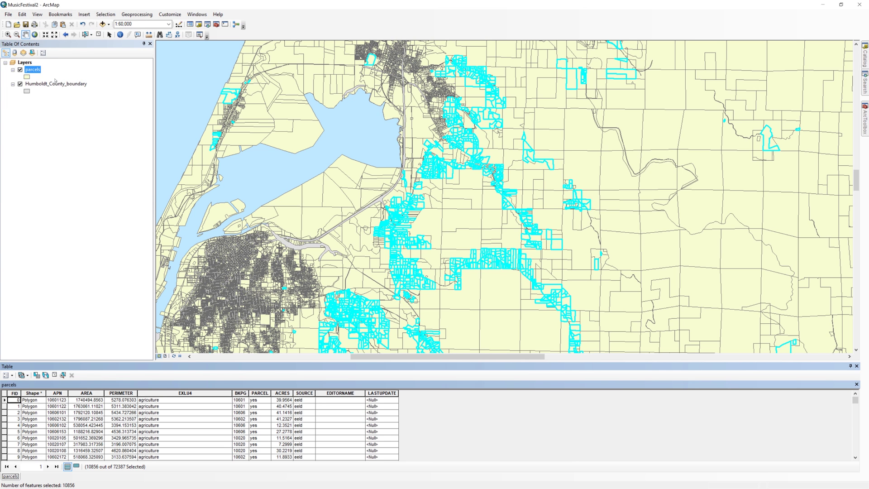
Step: Export the selected parcels to the working folder as a shapefile named rural_residential and add it to the map
{"action": "right_click", "coordinate": [36, 70]}
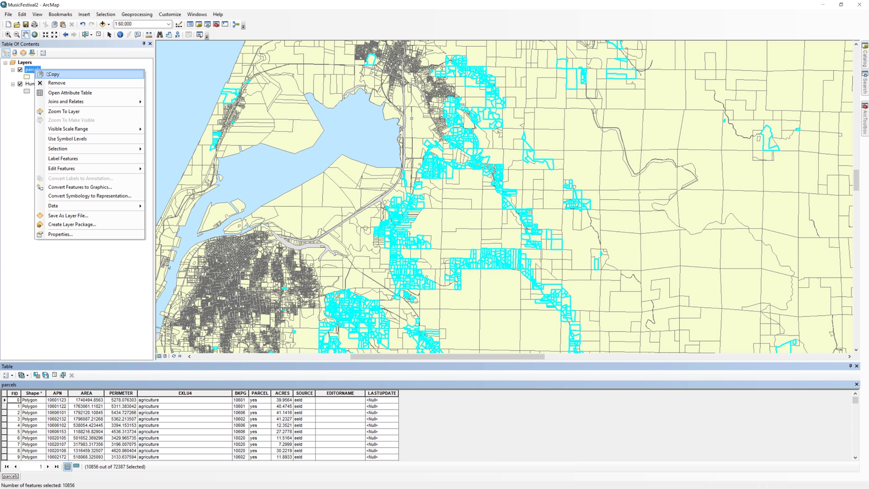
{"action": "mouse_move", "coordinate": [132, 205]}
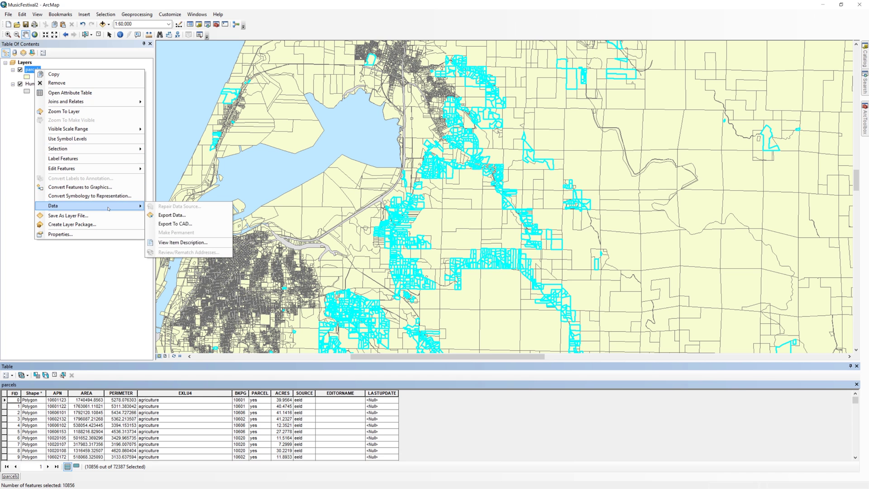
{"action": "left_click", "coordinate": [168, 216]}
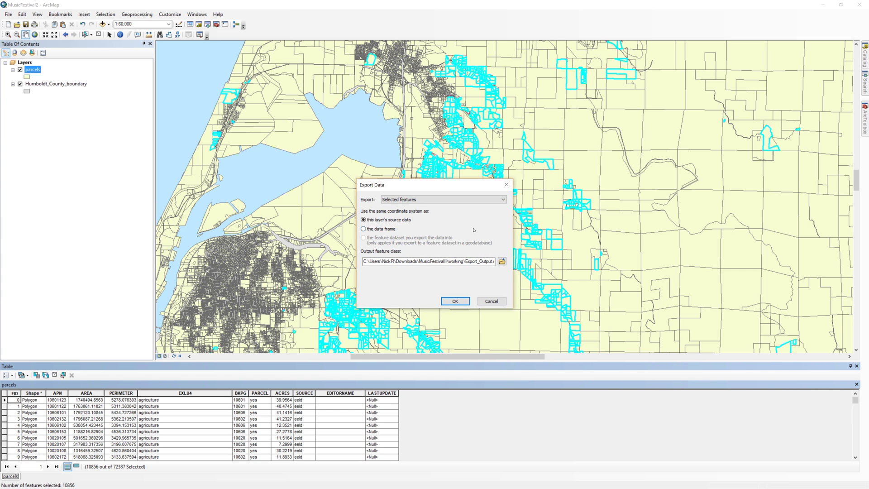
{"action": "left_click", "coordinate": [501, 261]}
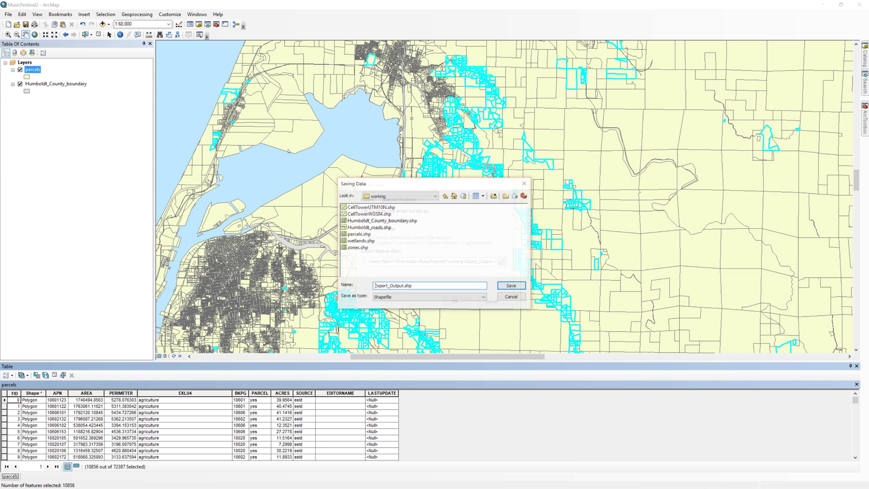
{"action": "left_click_drag", "start_coordinate": [422, 286], "coordinate": [359, 291]}
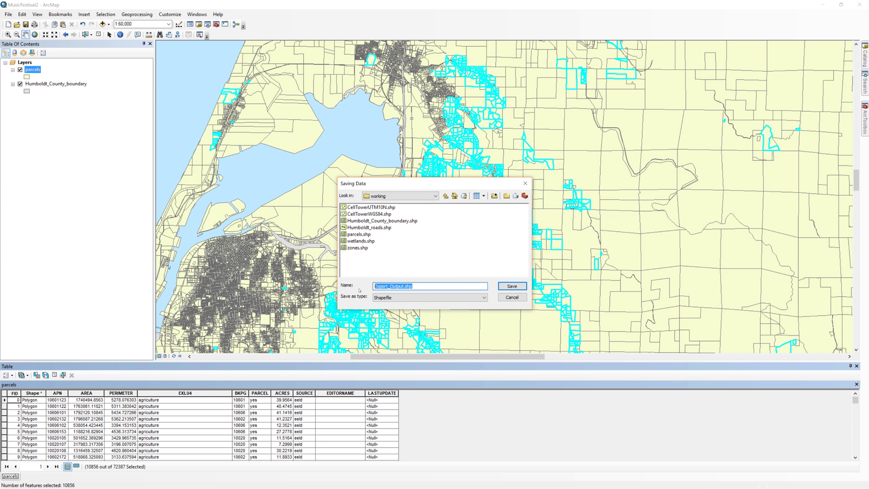
{"action": "type", "text": "rural_residential"}
{"action": "left_click", "coordinate": [512, 287]}
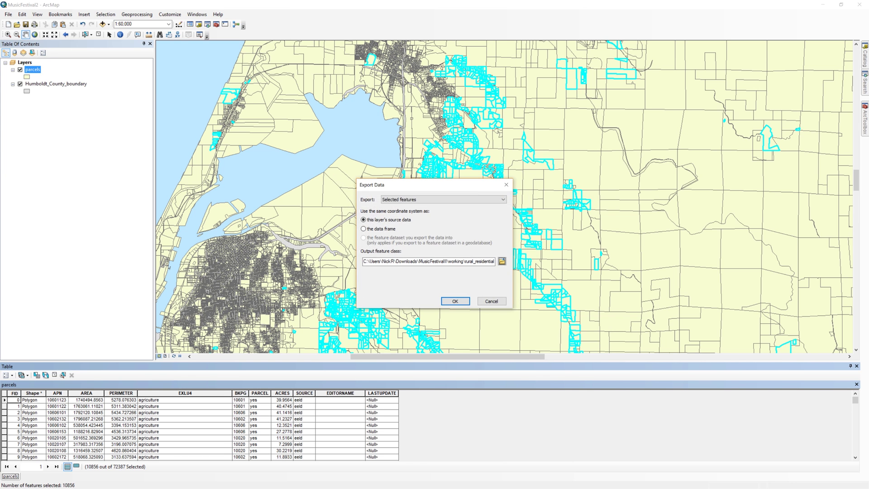
{"action": "left_click", "coordinate": [449, 302]}
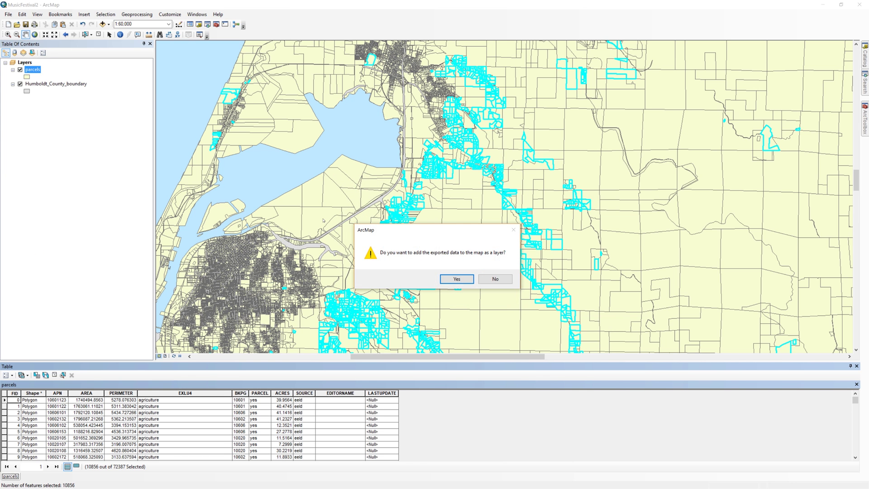
{"action": "left_click", "coordinate": [457, 279]}
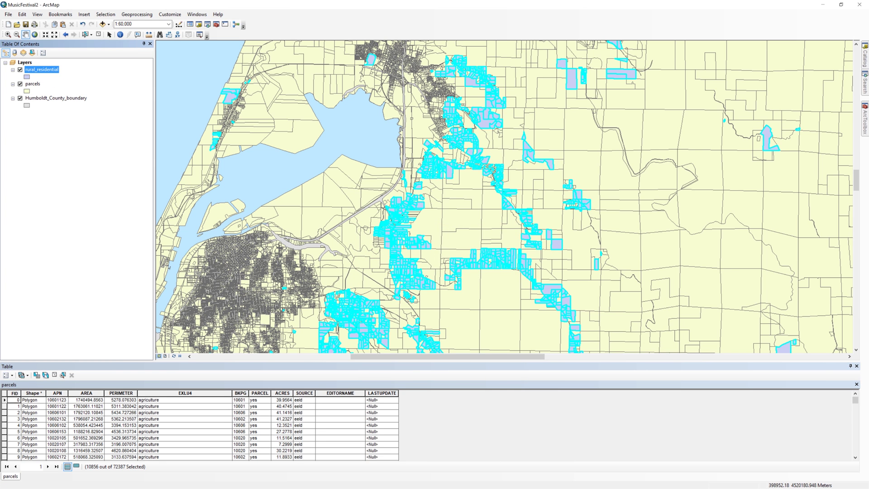
Step: Clear the selected features and remove the parcels layer from the map
{"action": "right_click", "coordinate": [33, 84]}
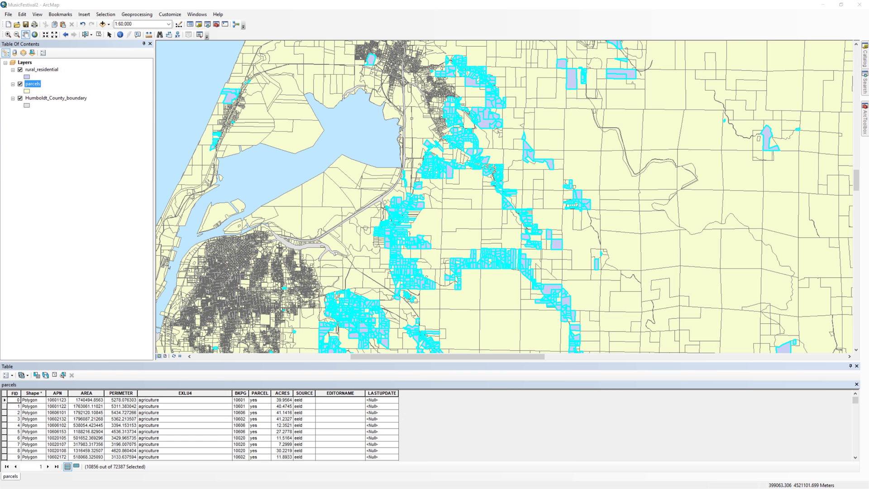
{"action": "left_click", "coordinate": [98, 34]}
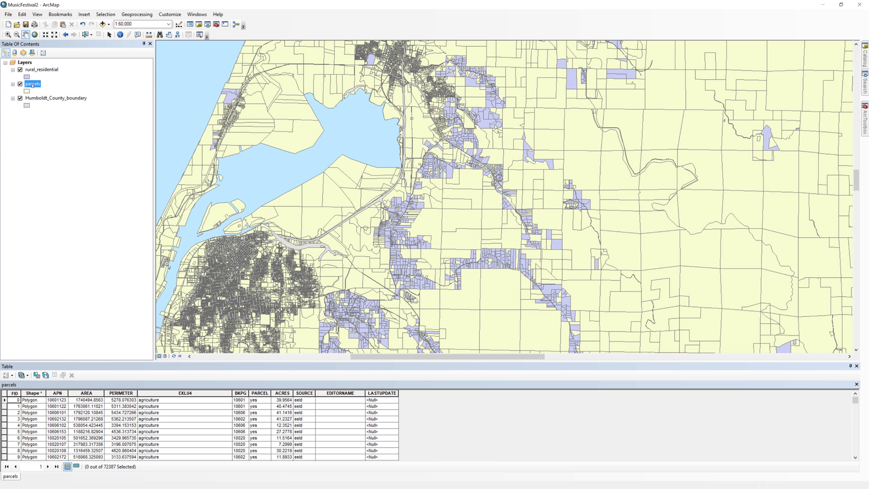
{"action": "key", "text": "shift+F10"}
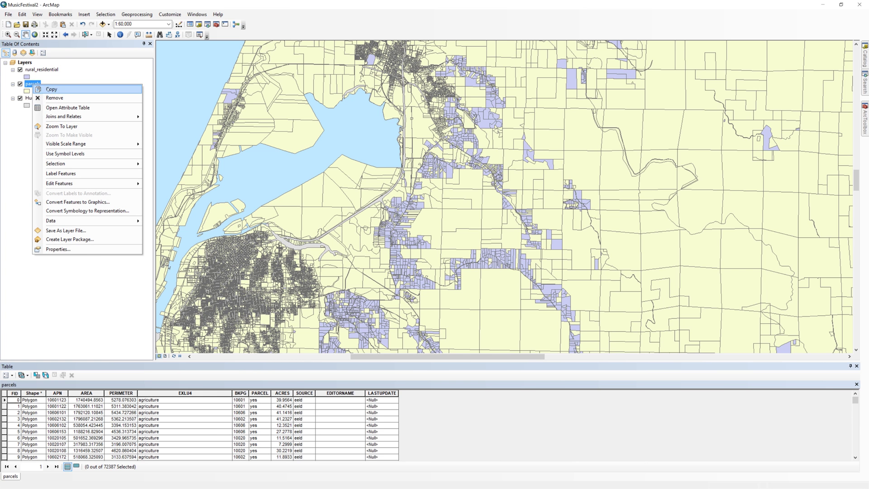
{"action": "left_click", "coordinate": [55, 98]}
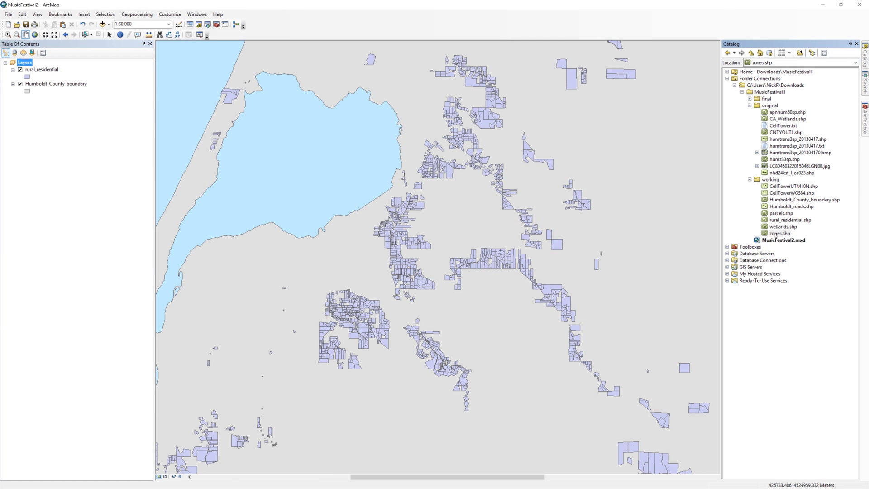
Step: Add zones.shp from the working folder to the map and open its attribute table
{"action": "left_click_drag", "start_coordinate": [776, 236], "coordinate": [447, 218]}
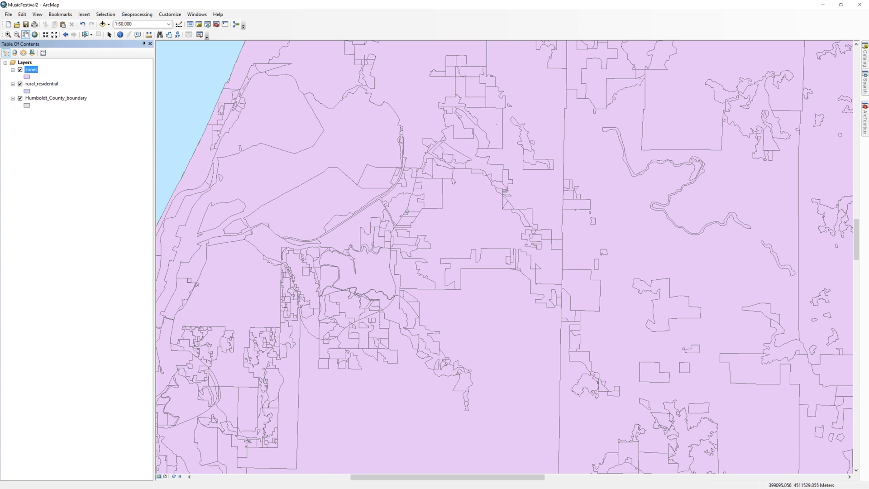
{"action": "right_click", "coordinate": [30, 69]}
{"action": "left_click", "coordinate": [59, 94]}
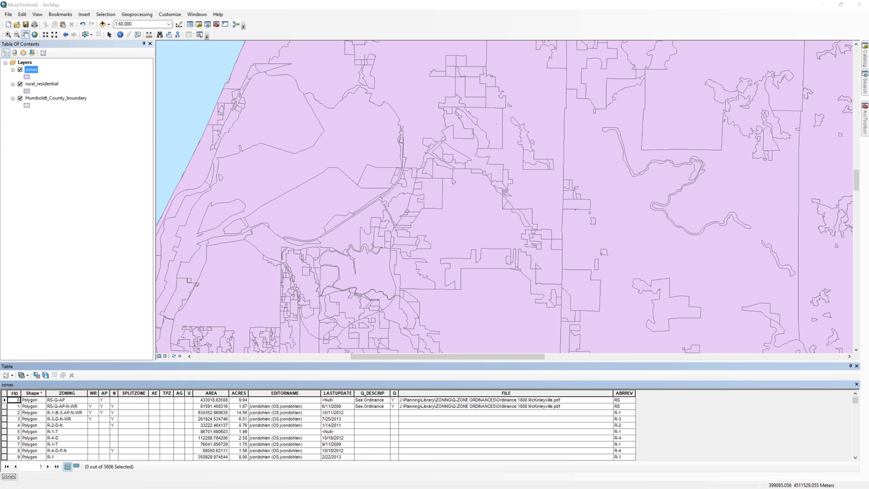
Step: Select the zones by attributes with a new selection where "U" = 'Y'
{"action": "left_click", "coordinate": [36, 376]}
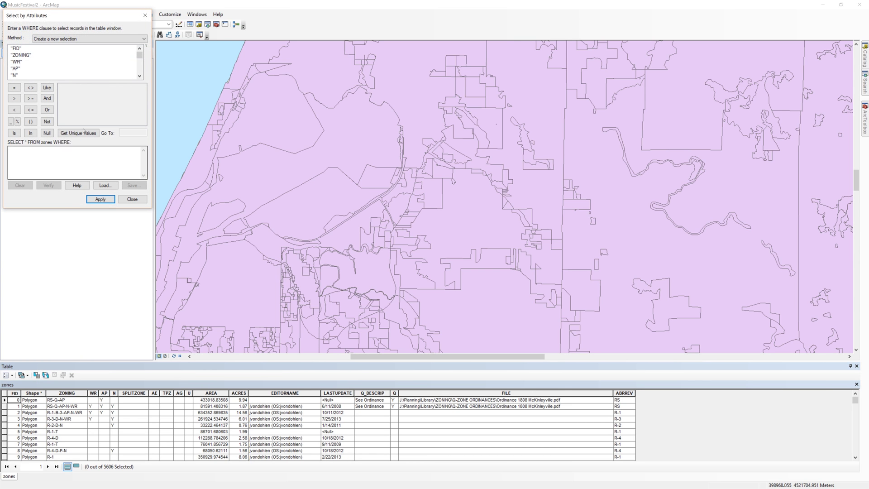
{"action": "left_click_drag", "start_coordinate": [140, 52], "coordinate": [141, 63]}
{"action": "double_click", "coordinate": [15, 62]}
{"action": "left_click", "coordinate": [14, 88]}
{"action": "left_click", "coordinate": [78, 133]}
{"action": "double_click", "coordinate": [63, 93]}
{"action": "key", "text": "Return"}
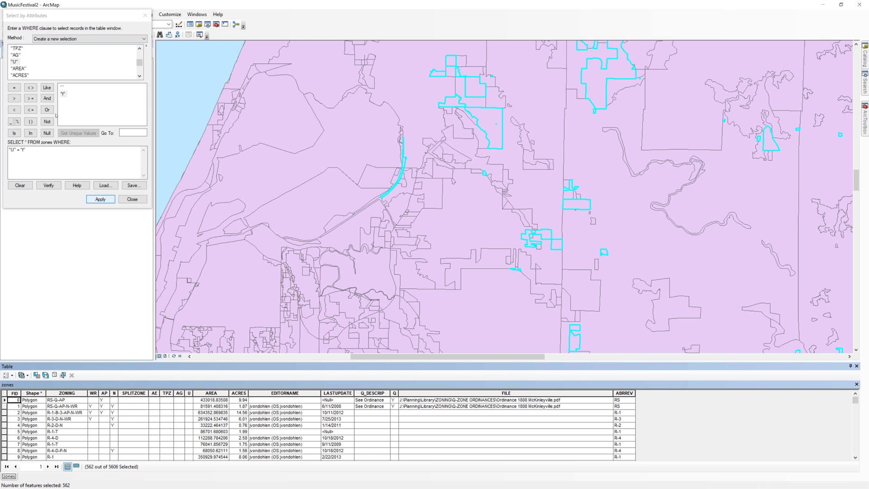
{"action": "left_click", "coordinate": [126, 200]}
Step: Export the selected zones to the working folder as a shapefile named unclassified_zone and add it to the map
{"action": "right_click", "coordinate": [31, 69]}
{"action": "mouse_move", "coordinate": [100, 208]}
{"action": "left_click", "coordinate": [172, 217]}
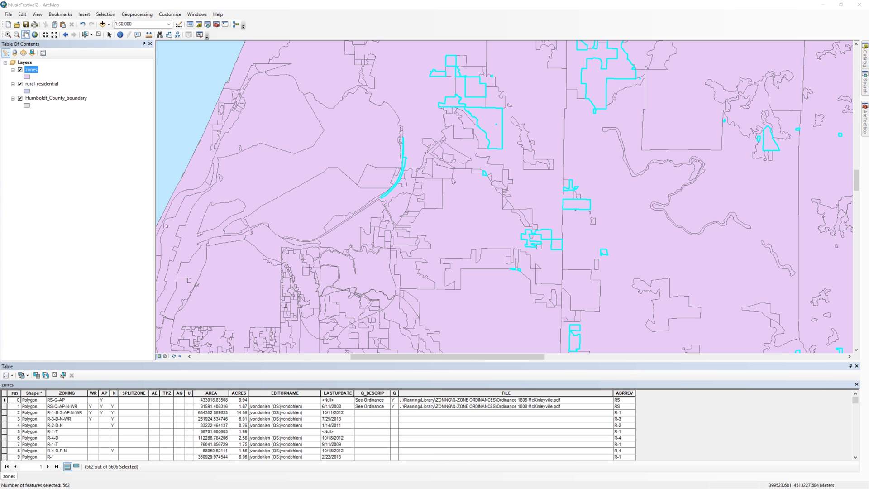
{"action": "left_click", "coordinate": [502, 262]}
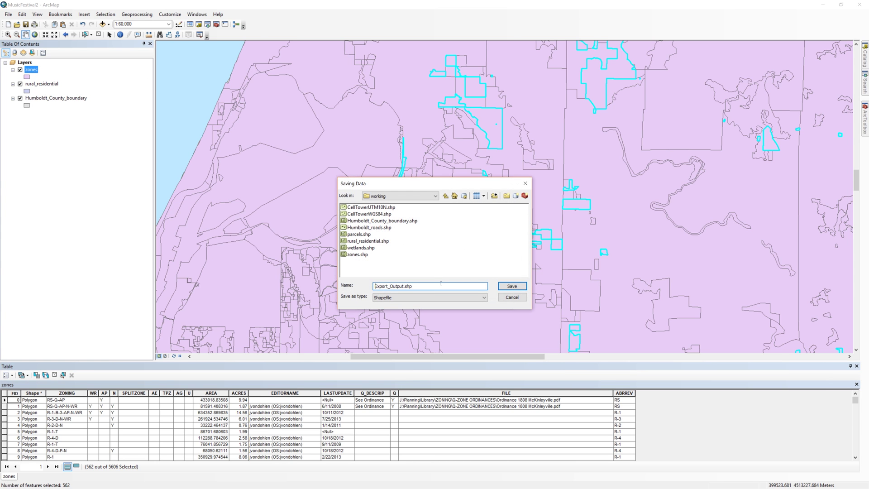
{"action": "key", "text": "ctrl+a"}
{"action": "key", "text": "BackSpace"}
{"action": "type", "text": "unclassified_zone"}
{"action": "left_click", "coordinate": [511, 287]}
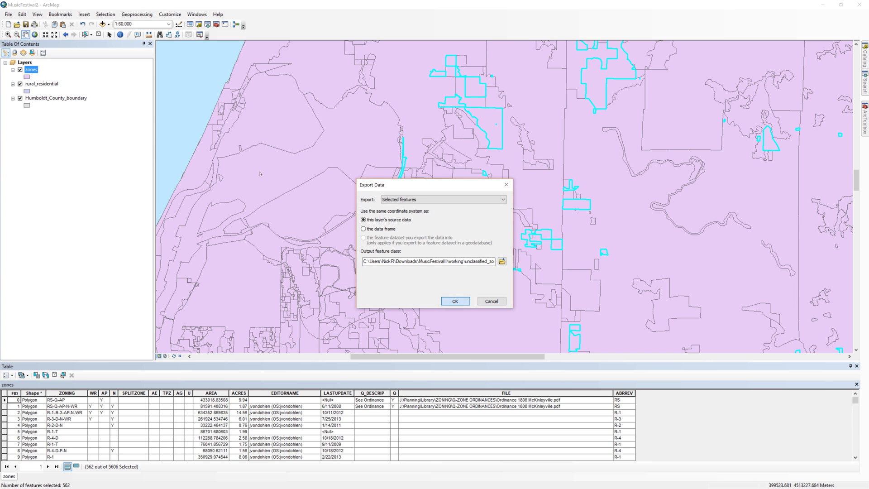
{"action": "left_click", "coordinate": [455, 301]}
{"action": "left_click", "coordinate": [457, 280]}
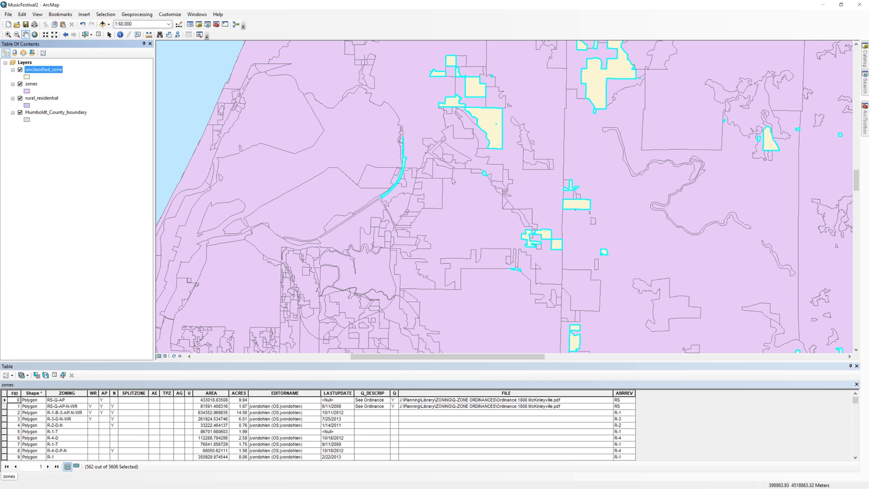
Step: Clear the selected features and remove the zones layer from the map
{"action": "left_click", "coordinate": [98, 34]}
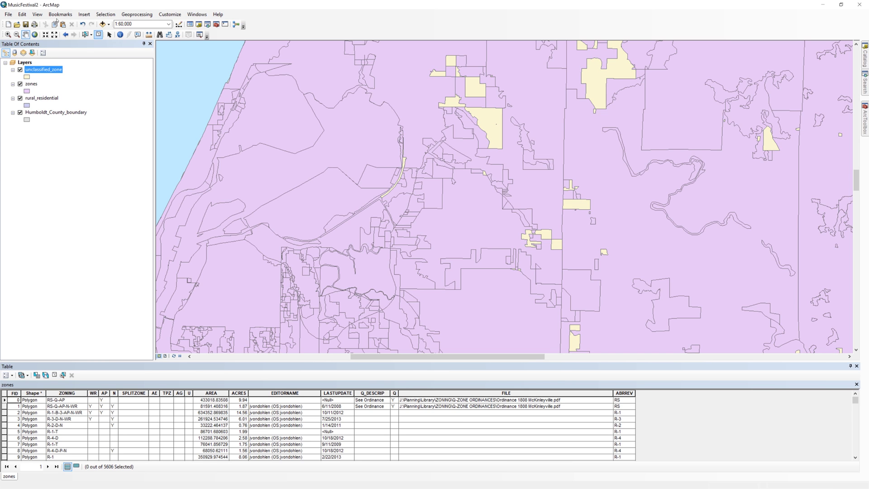
{"action": "left_click", "coordinate": [34, 84]}
{"action": "right_click", "coordinate": [34, 85]}
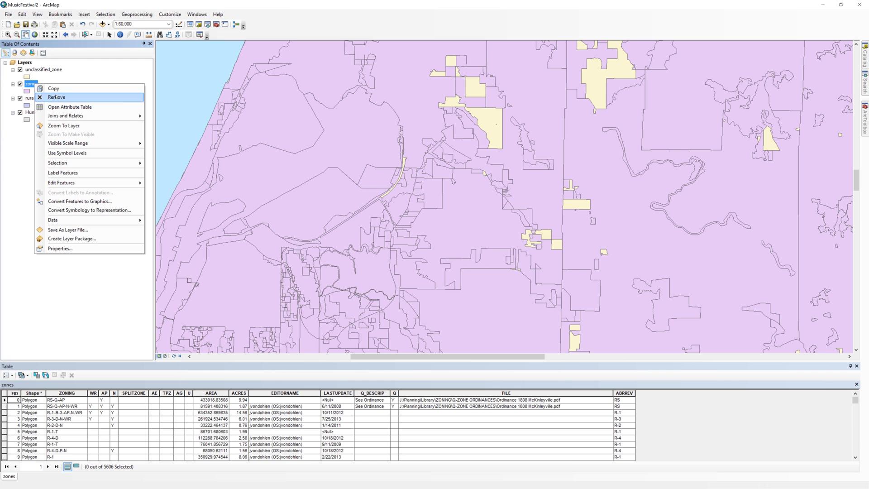
{"action": "left_click", "coordinate": [55, 97]}
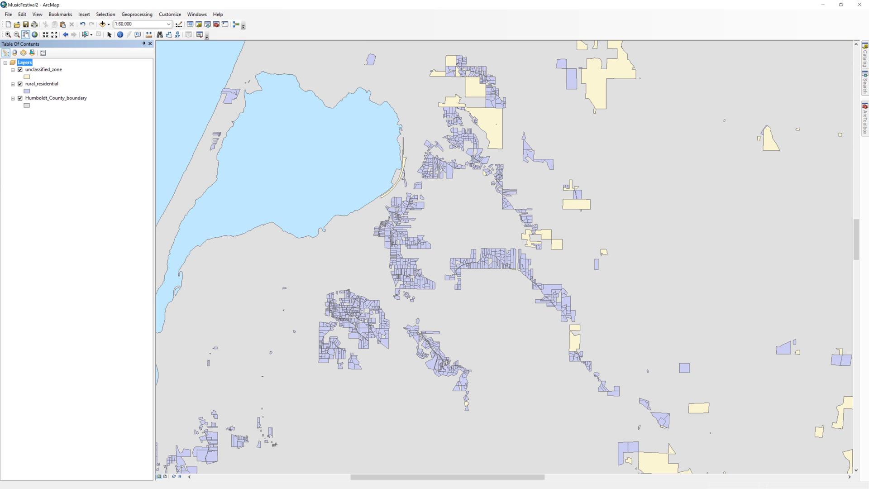